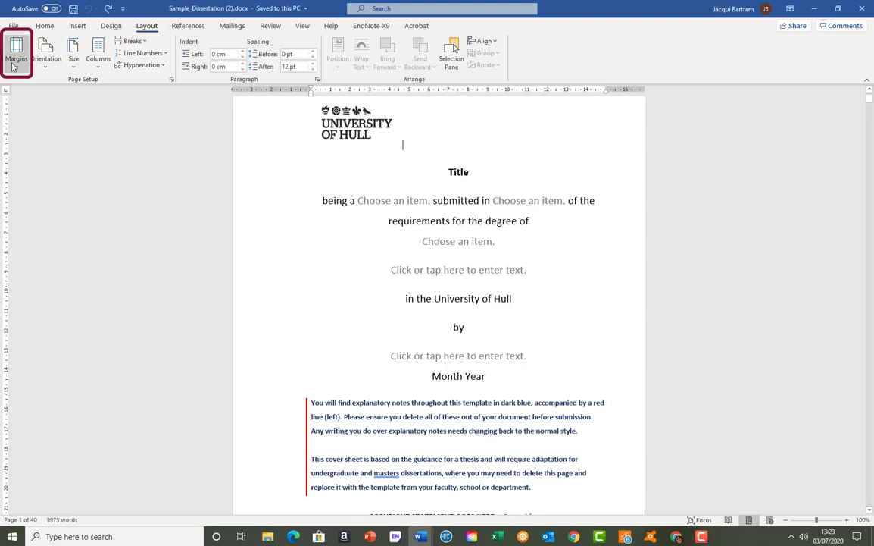
{"action": "left_click", "coordinate": [16, 67]}
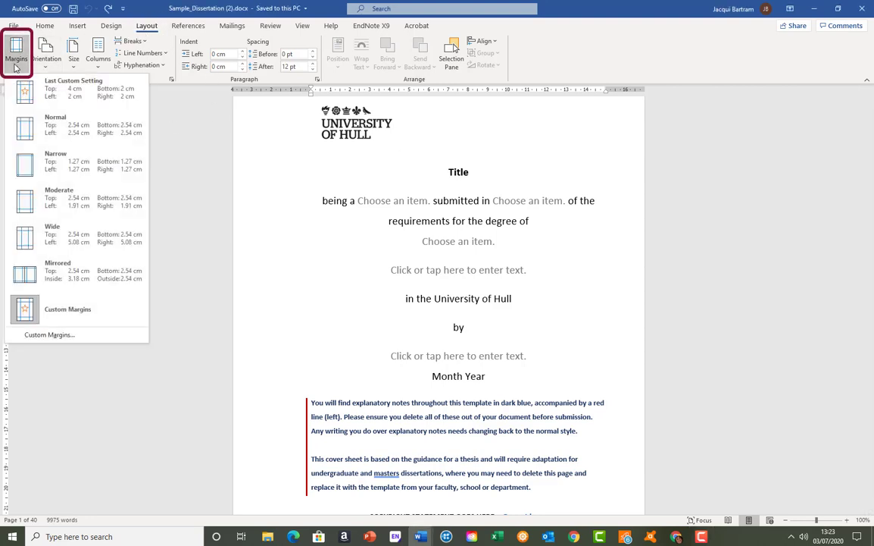
{"action": "left_click", "coordinate": [73, 334]}
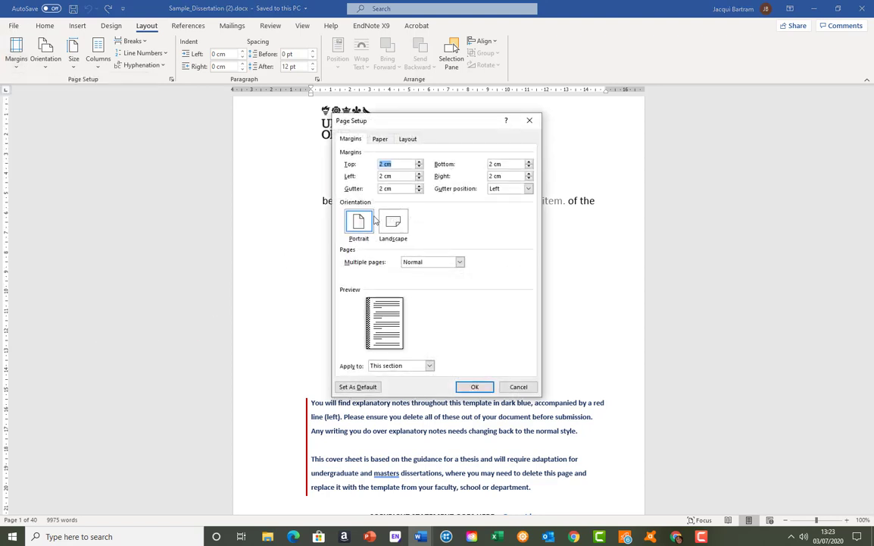
{"action": "left_click", "coordinate": [419, 191]}
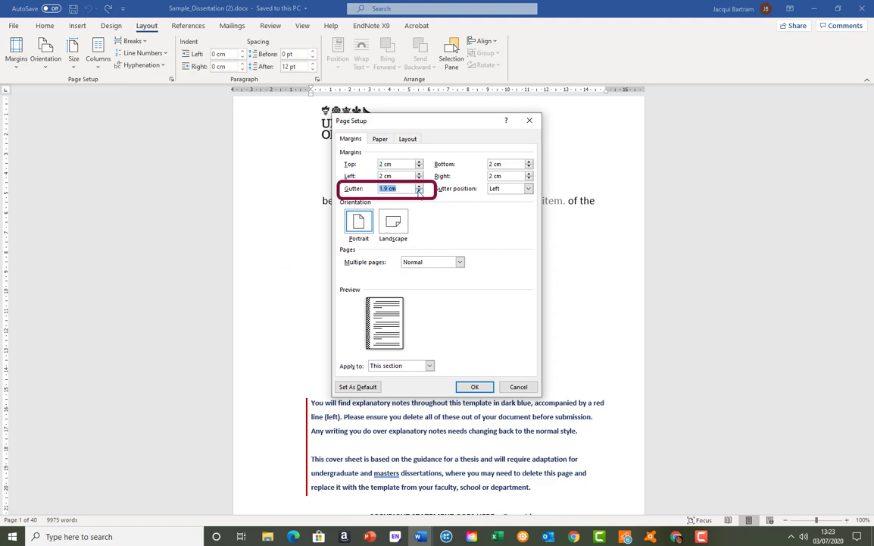
{"action": "left_click", "coordinate": [419, 191]}
{"action": "left_click", "coordinate": [419, 190]}
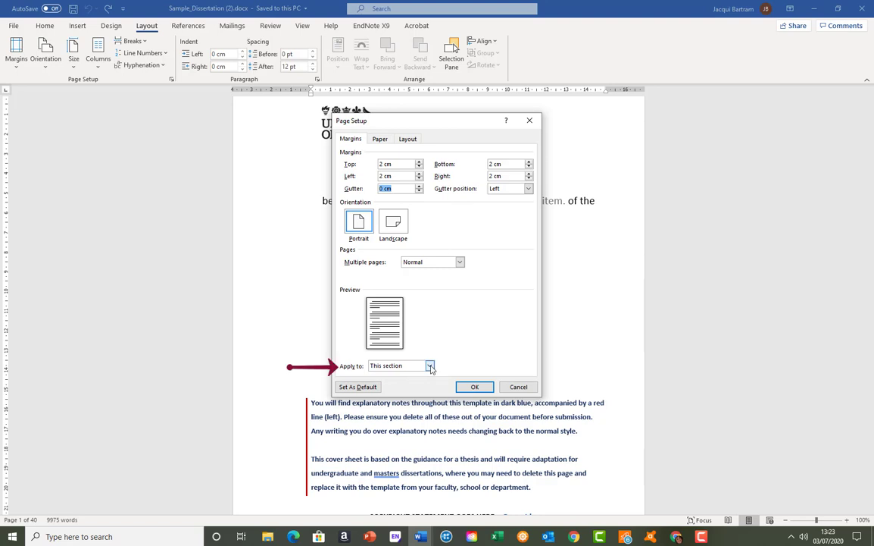
{"action": "left_click", "coordinate": [430, 366]}
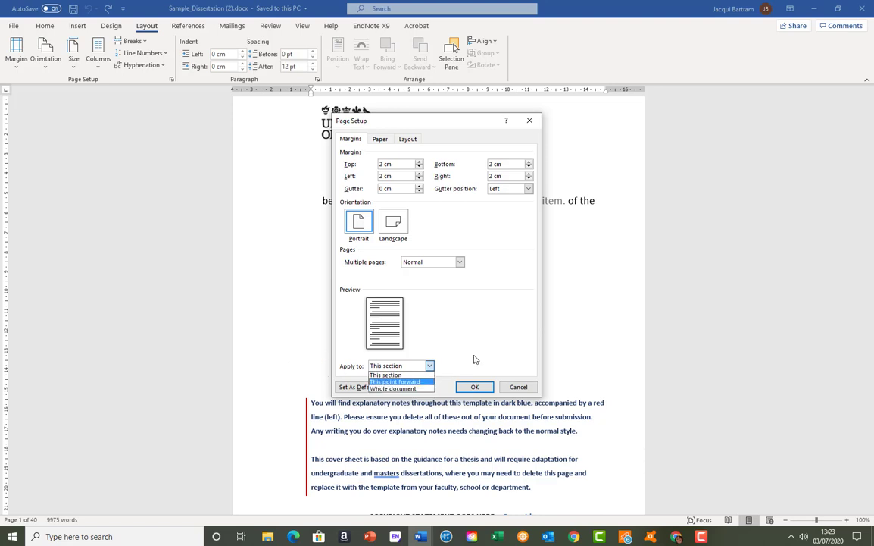
{"action": "left_click", "coordinate": [520, 390]}
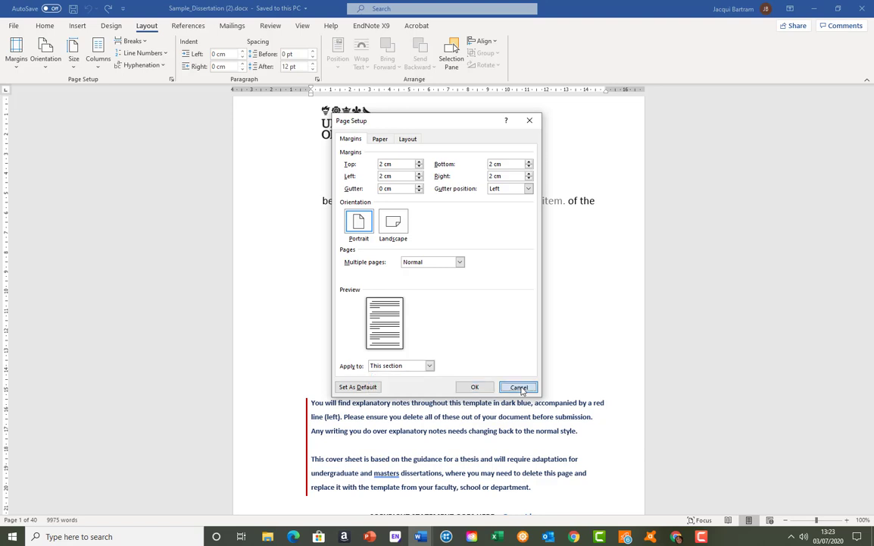
{"action": "left_click", "coordinate": [520, 388]}
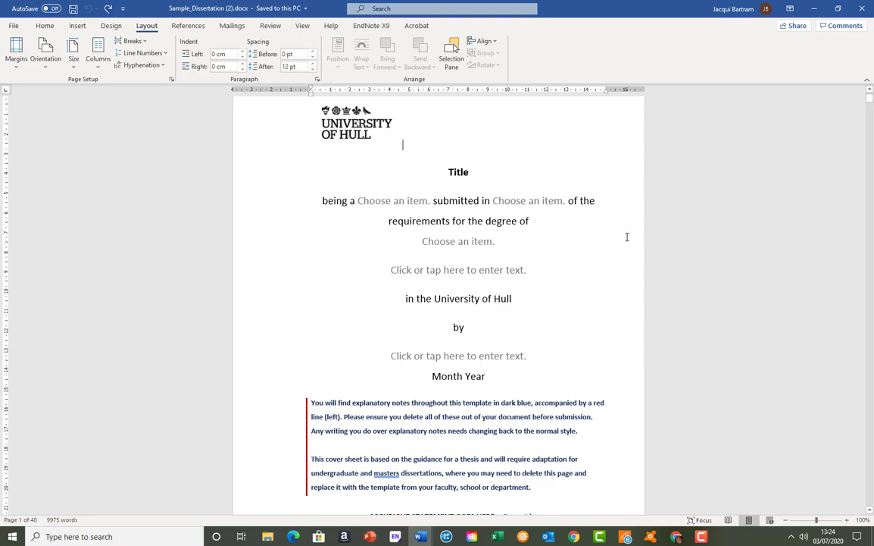
Step: Replace the title placeholder on the cover page with "My amazing piece of research"
{"action": "left_click", "coordinate": [459, 173]}
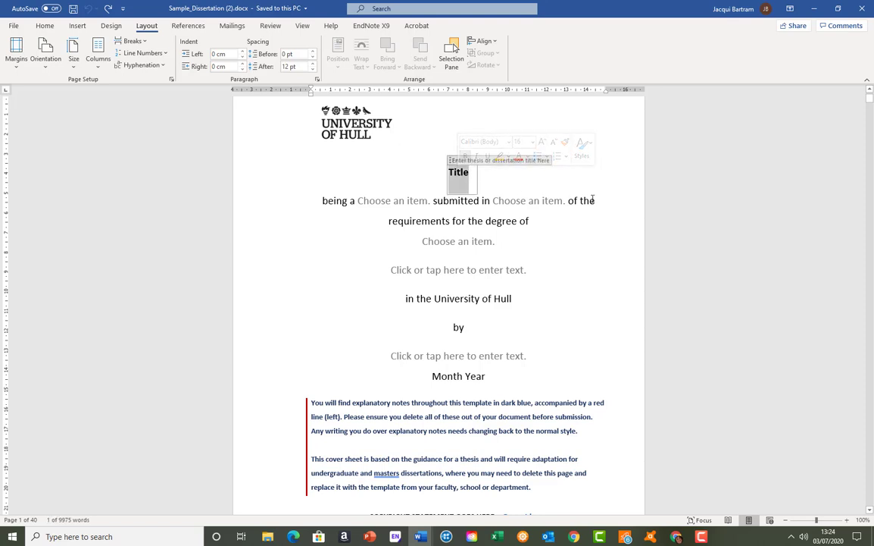
{"action": "type", "text": "My"}
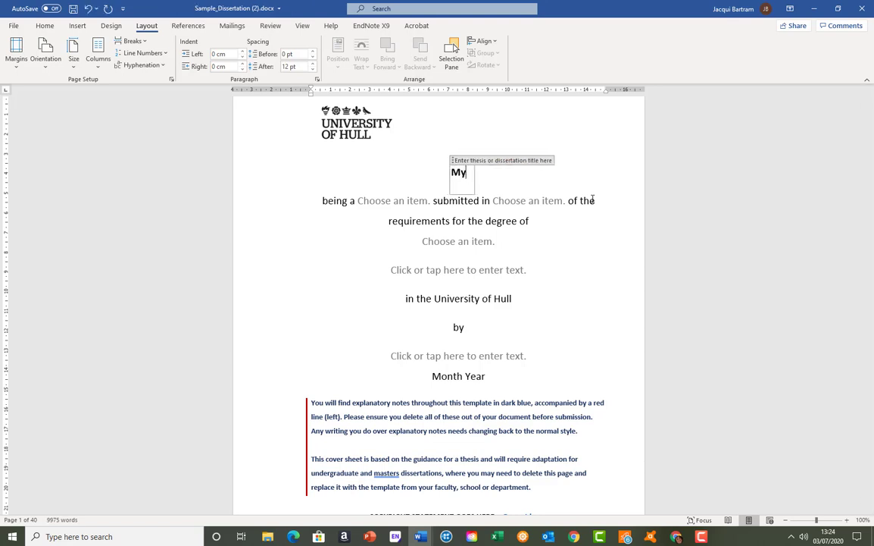
{"action": "type", "text": " amazing"}
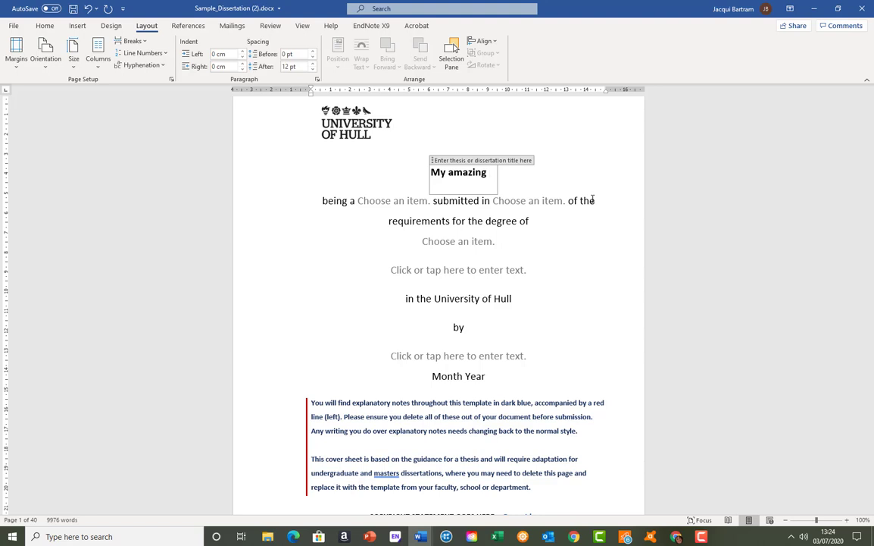
{"action": "type", "text": " piece of r"}
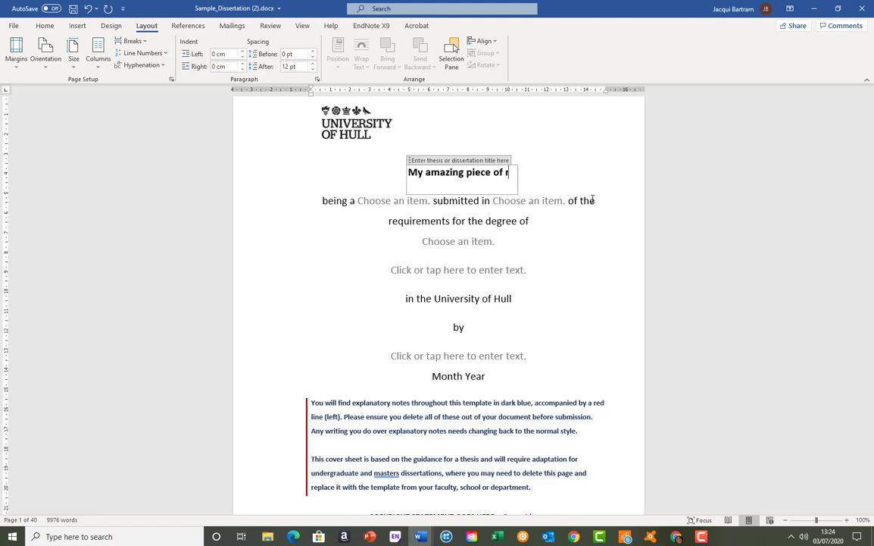
{"action": "type", "text": "esearch"}
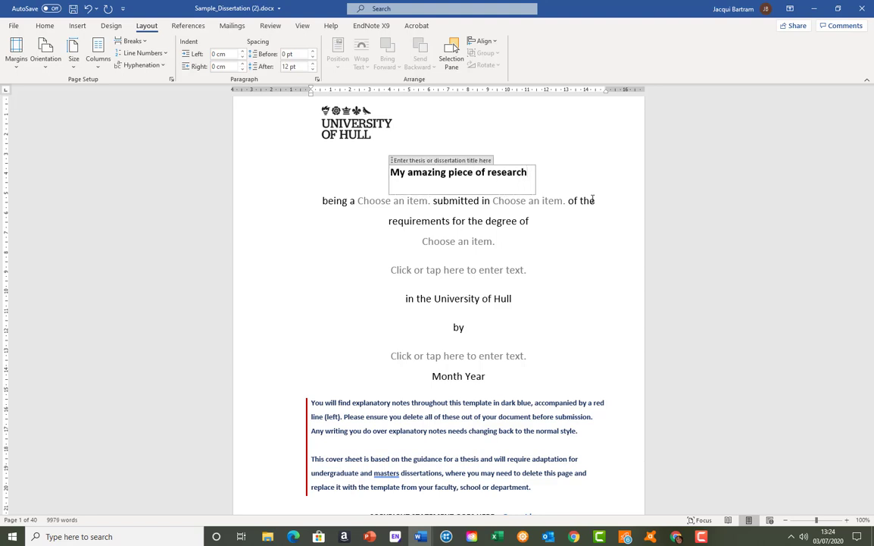
{"action": "left_click", "coordinate": [328, 278]}
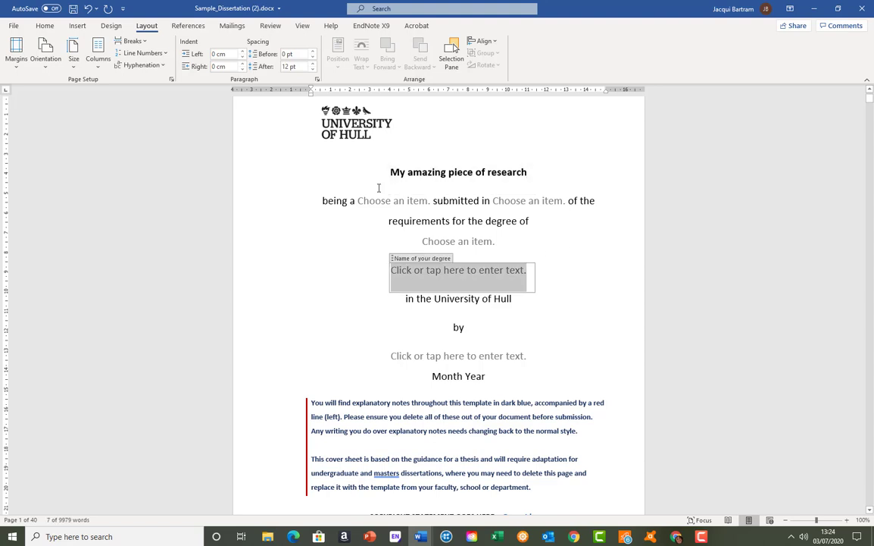
Step: Complete the cover page's submission statement by choosing "dissertation" as the work type and "partial fulfilment" of the requirements
{"action": "left_click", "coordinate": [420, 201]}
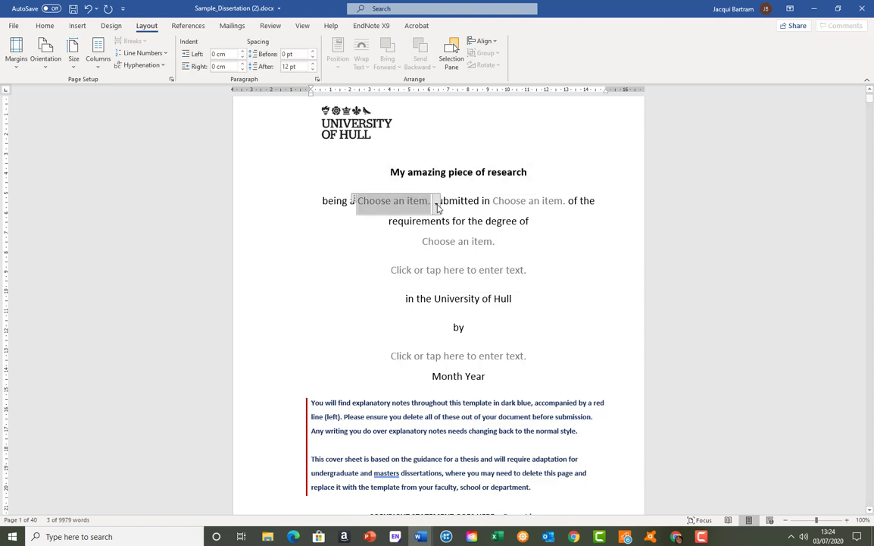
{"action": "left_click", "coordinate": [436, 204]}
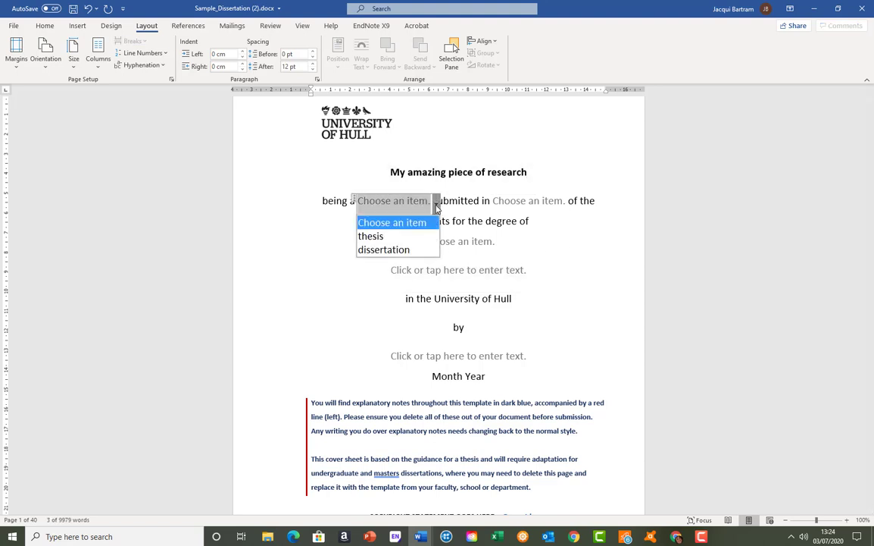
{"action": "left_click", "coordinate": [413, 250]}
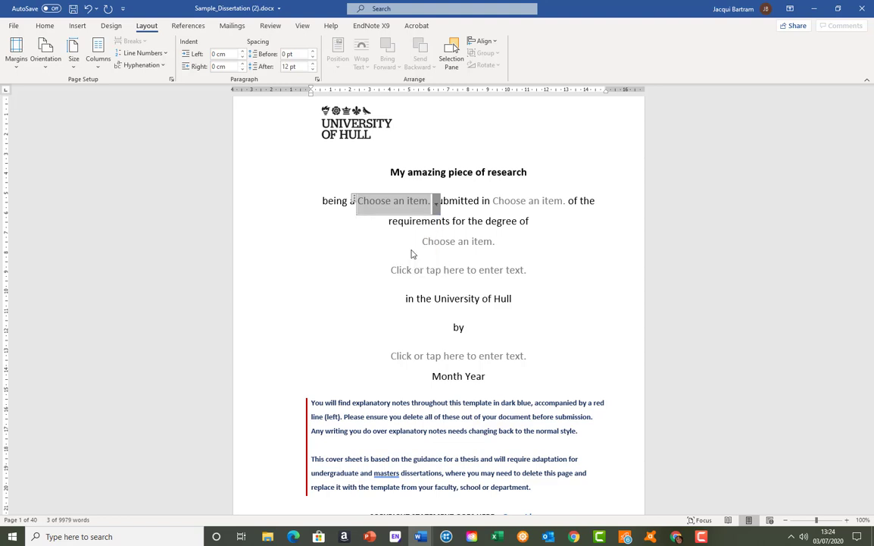
{"action": "left_click", "coordinate": [553, 202]}
{"action": "left_click", "coordinate": [561, 205]}
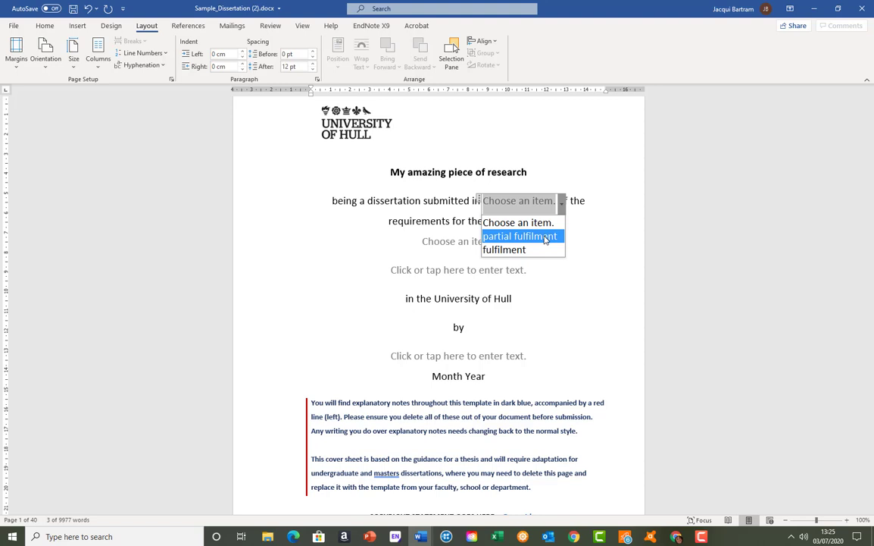
{"action": "left_click", "coordinate": [544, 237]}
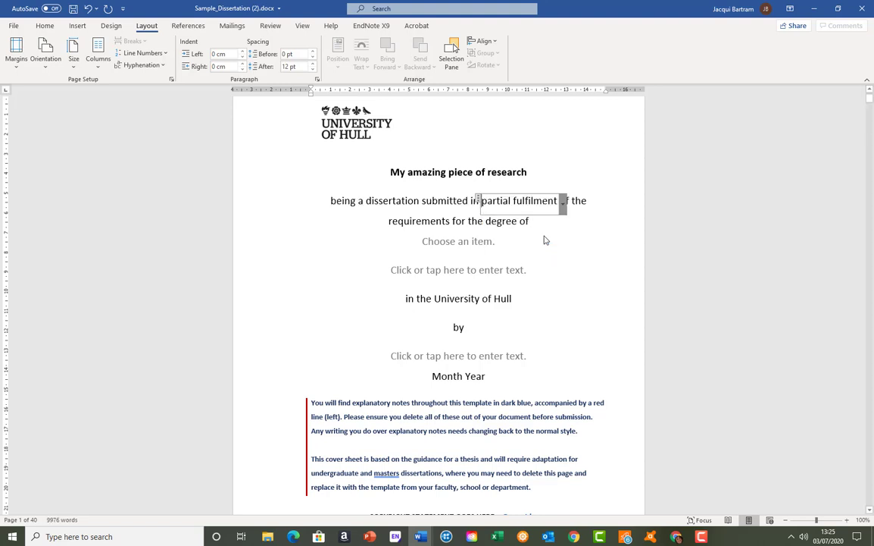
Step: Set the degree on the cover page to "Master of" and enter "Education" as the degree name
{"action": "left_click", "coordinate": [463, 241]}
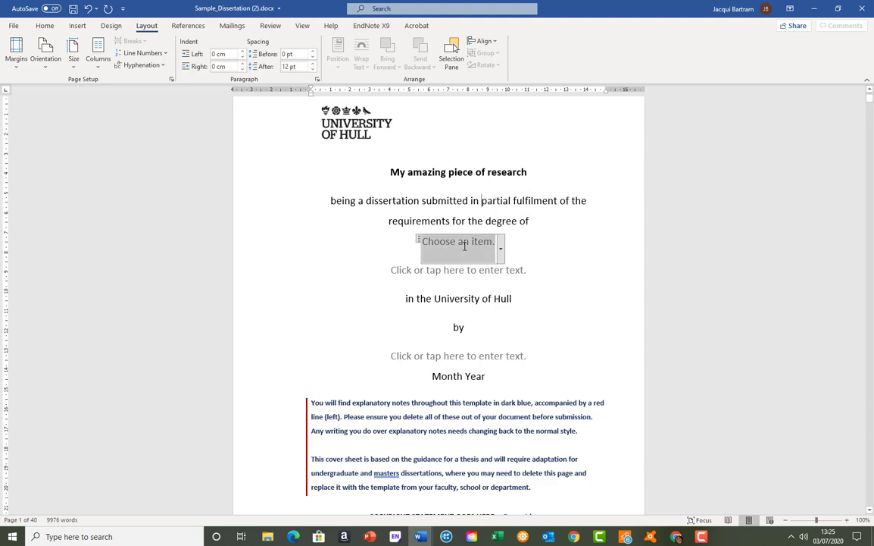
{"action": "left_click", "coordinate": [501, 256]}
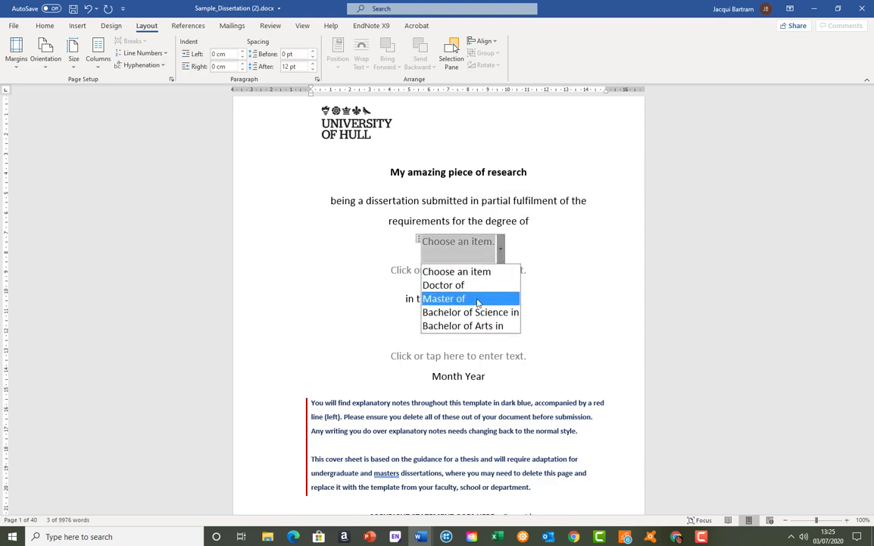
{"action": "left_click", "coordinate": [482, 299]}
{"action": "left_click", "coordinate": [461, 270]}
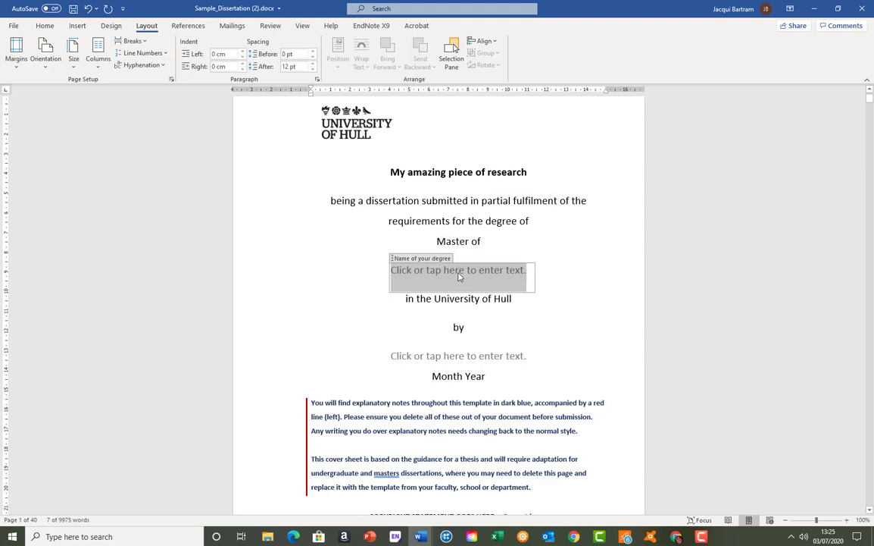
{"action": "type", "text": "Education"}
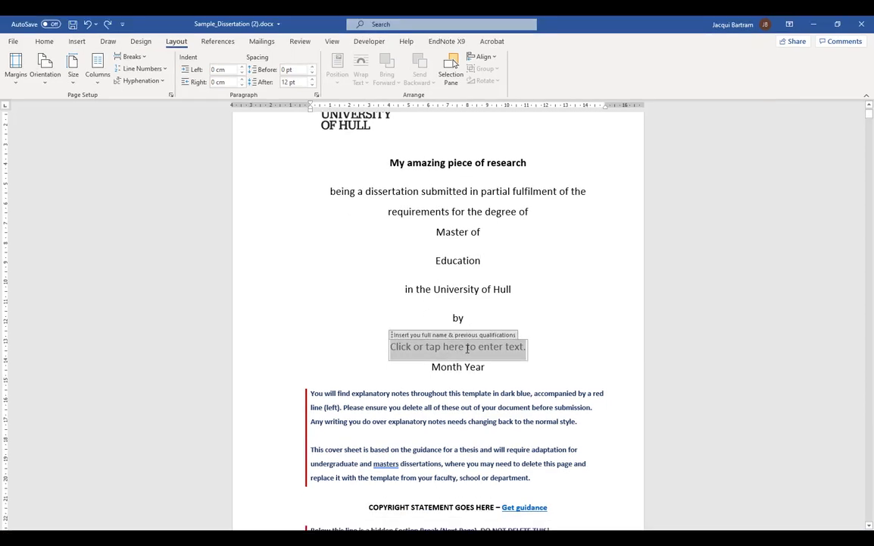
Step: Fill in the author's full name on the cover page and set the submission date to August 2020
{"action": "type", "text": "S"}
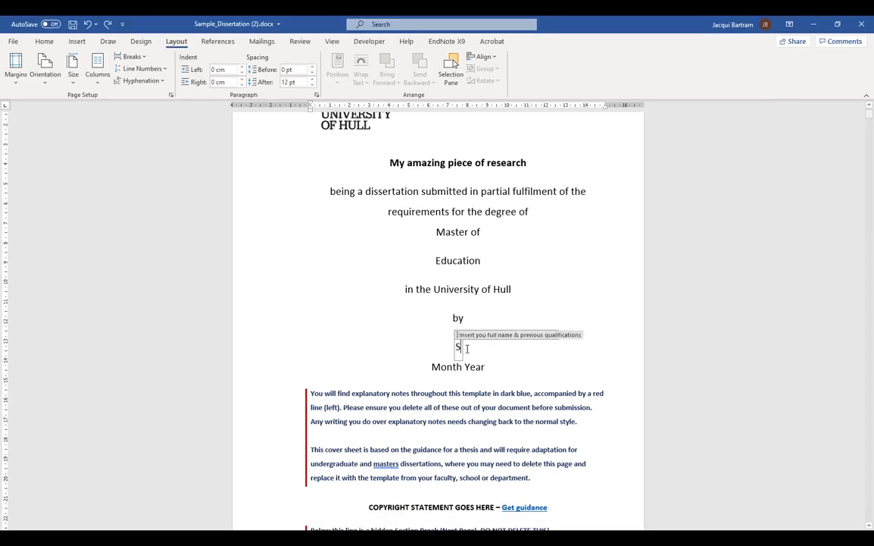
{"action": "type", "text": "uper Student"}
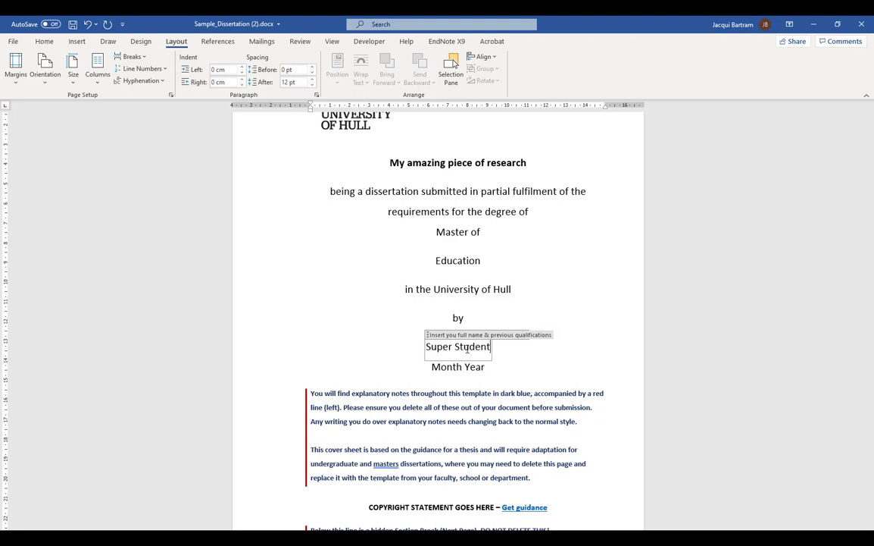
{"action": "left_click", "coordinate": [450, 367]}
{"action": "type", "text": "August"}
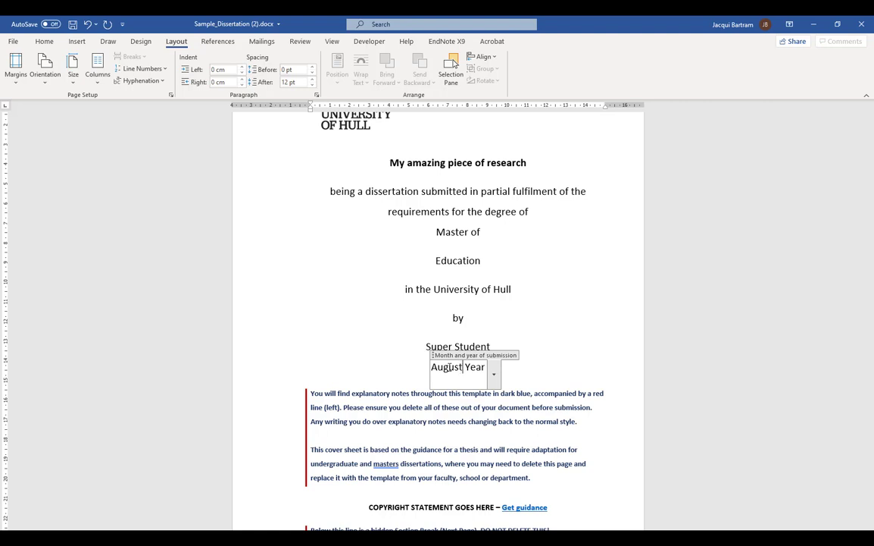
{"action": "left_click", "coordinate": [471, 367]}
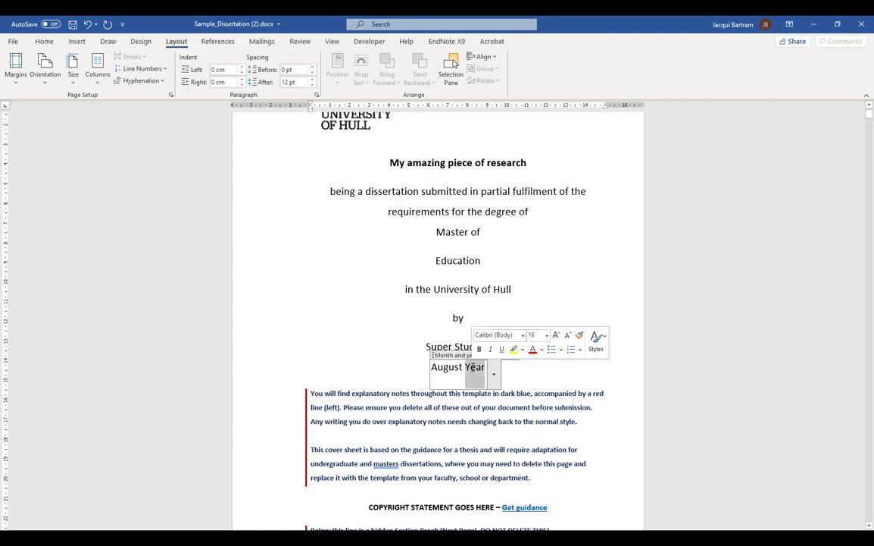
{"action": "type", "text": "2020"}
Step: Show the hidden formatting marks so the section break below the cover page's explanatory notes can be located
{"action": "scroll", "coordinate": [654, 335], "scroll_direction": "down", "scroll_amount": 1}
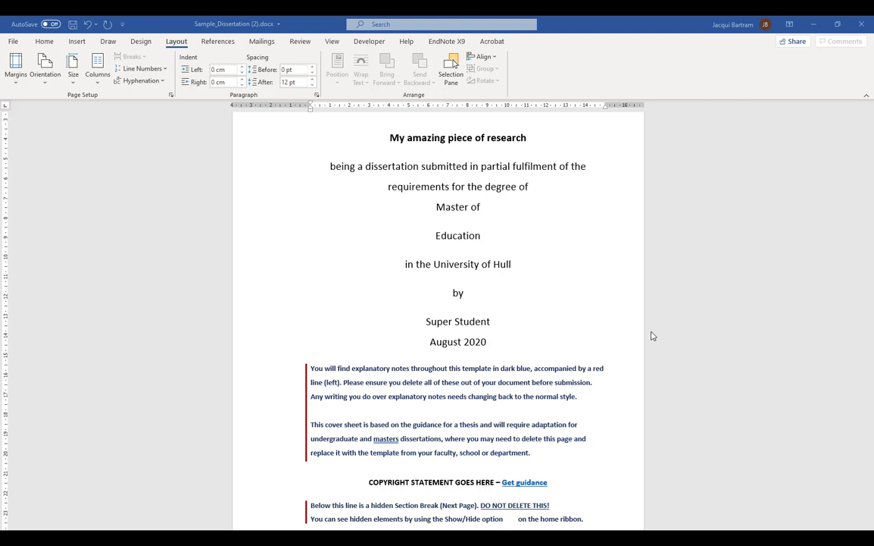
{"action": "scroll", "coordinate": [653, 336], "scroll_direction": "down", "scroll_amount": 2}
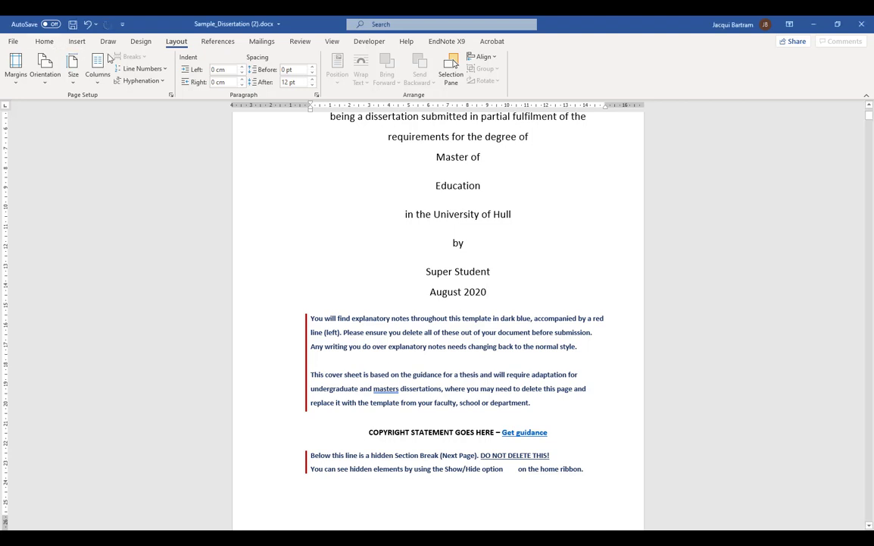
{"action": "left_click", "coordinate": [44, 41]}
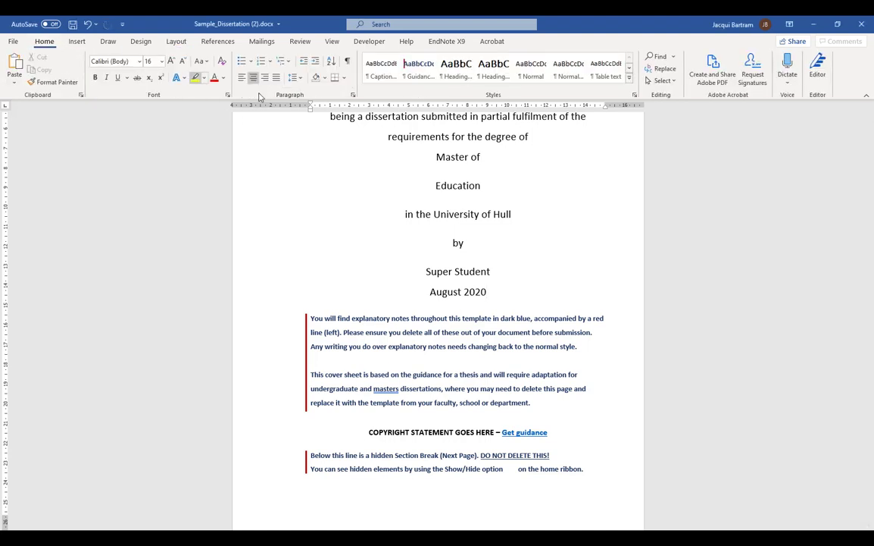
{"action": "left_click", "coordinate": [347, 63]}
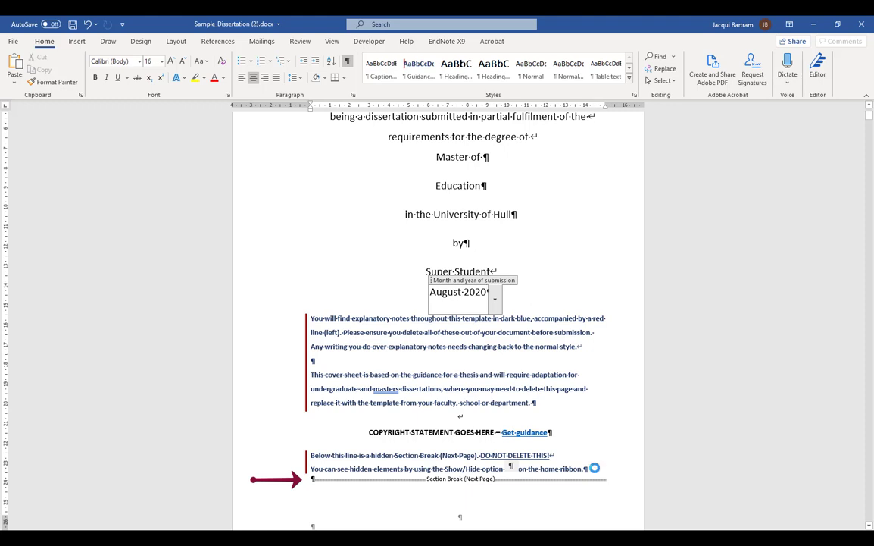
Step: Delete the explanatory notes and copyright placeholder below the date, keeping the section break, and hide the formatting marks
{"action": "left_click_drag", "start_coordinate": [589, 469], "coordinate": [261, 328]}
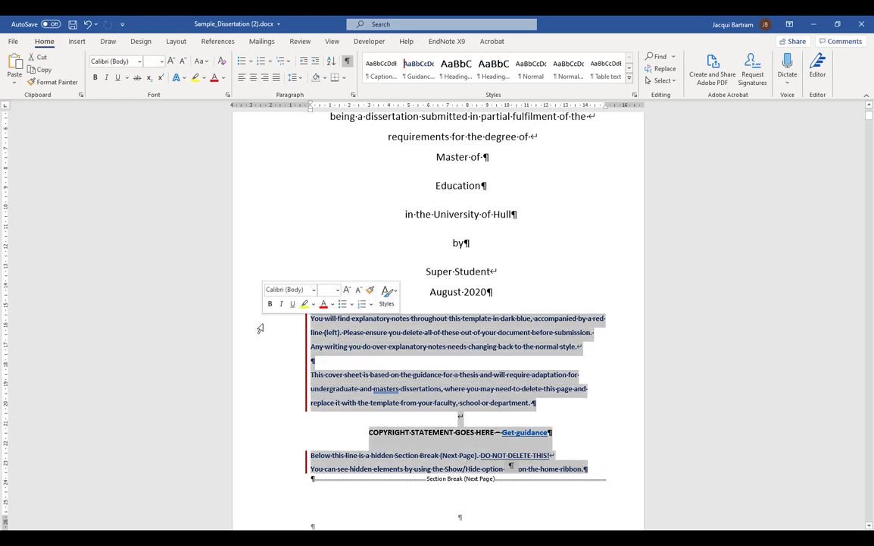
{"action": "key", "text": "Delete"}
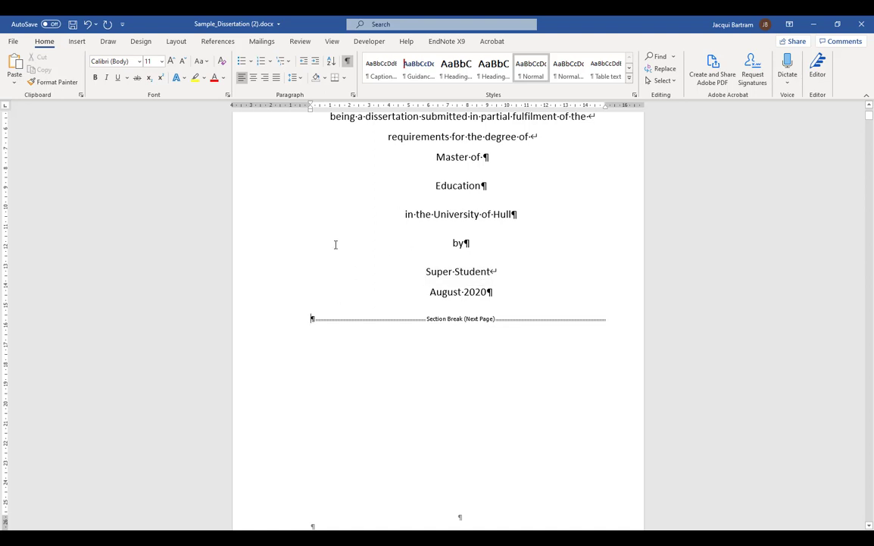
{"action": "left_click", "coordinate": [347, 61]}
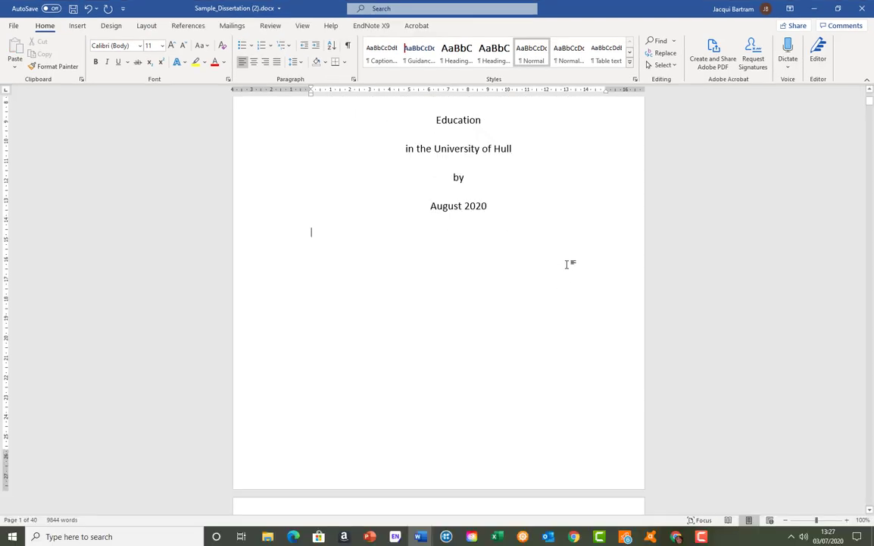
Step: Review the guidance notes on the Dedication, Acknowledgements, Publications and Conferences, and Abstract pages
{"action": "scroll", "coordinate": [571, 318], "scroll_direction": "down", "scroll_amount": 3}
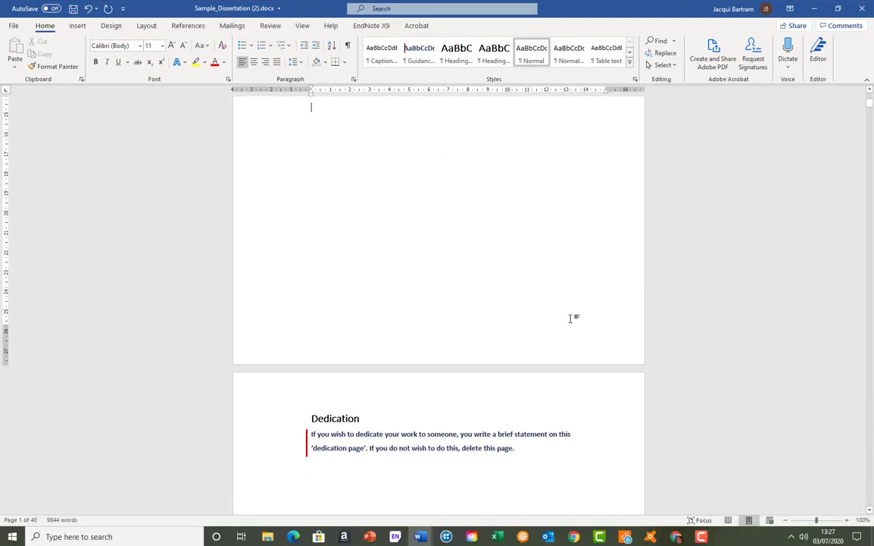
{"action": "scroll", "coordinate": [571, 318], "scroll_direction": "down", "scroll_amount": 4}
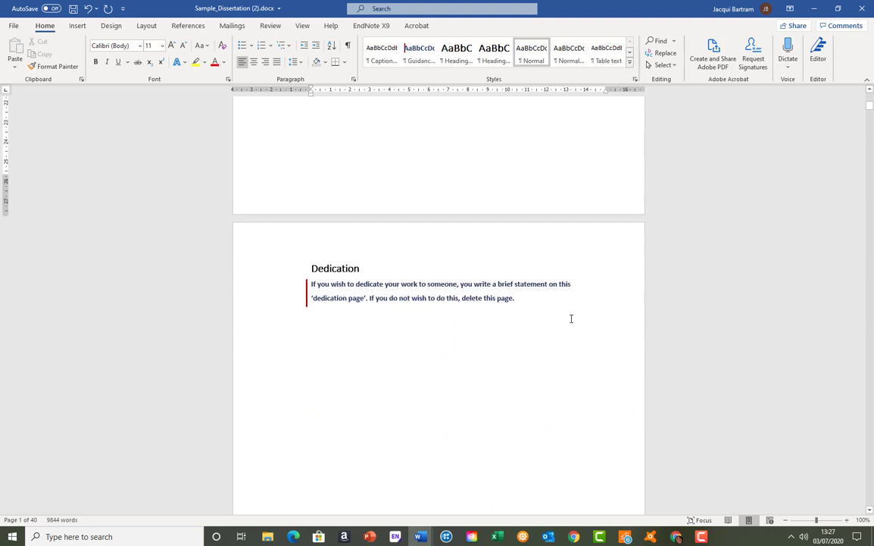
{"action": "scroll", "coordinate": [571, 318], "scroll_direction": "down", "scroll_amount": 1}
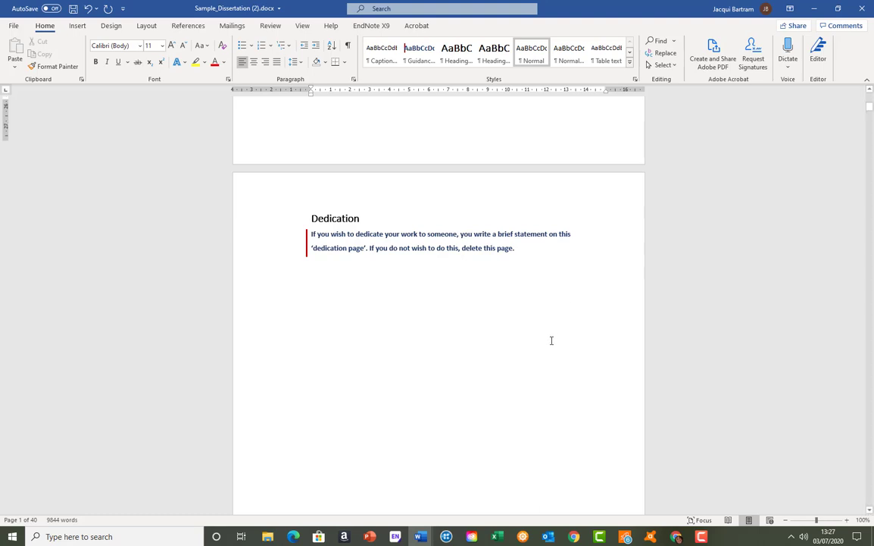
{"action": "scroll", "coordinate": [552, 341], "scroll_direction": "down", "scroll_amount": 3}
{"action": "scroll", "coordinate": [551, 340], "scroll_direction": "down", "scroll_amount": 10}
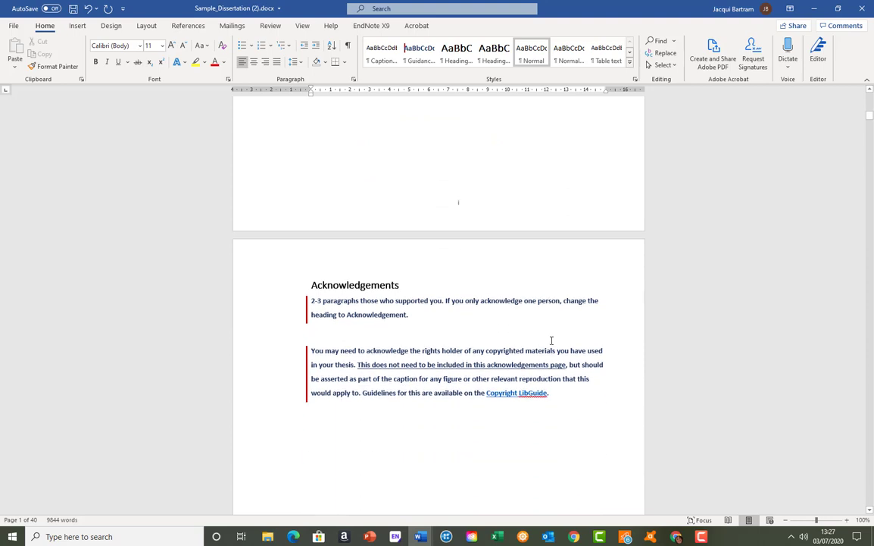
{"action": "scroll", "coordinate": [551, 341], "scroll_direction": "down", "scroll_amount": 2}
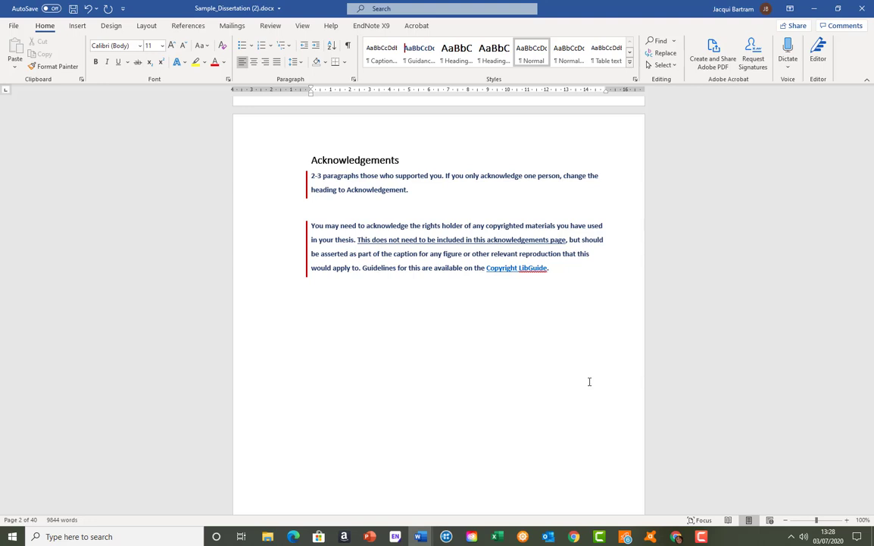
{"action": "scroll", "coordinate": [442, 394], "scroll_direction": "down", "scroll_amount": 10}
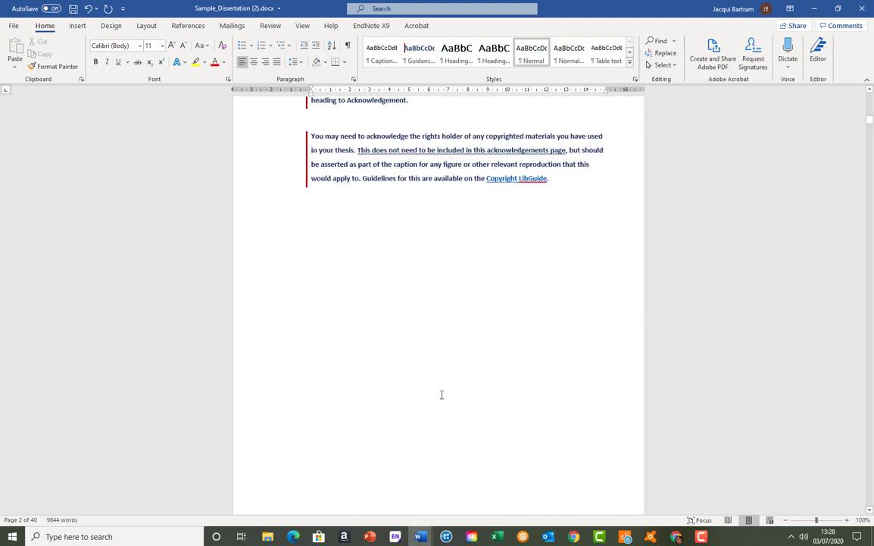
{"action": "scroll", "coordinate": [441, 394], "scroll_direction": "down", "scroll_amount": 5}
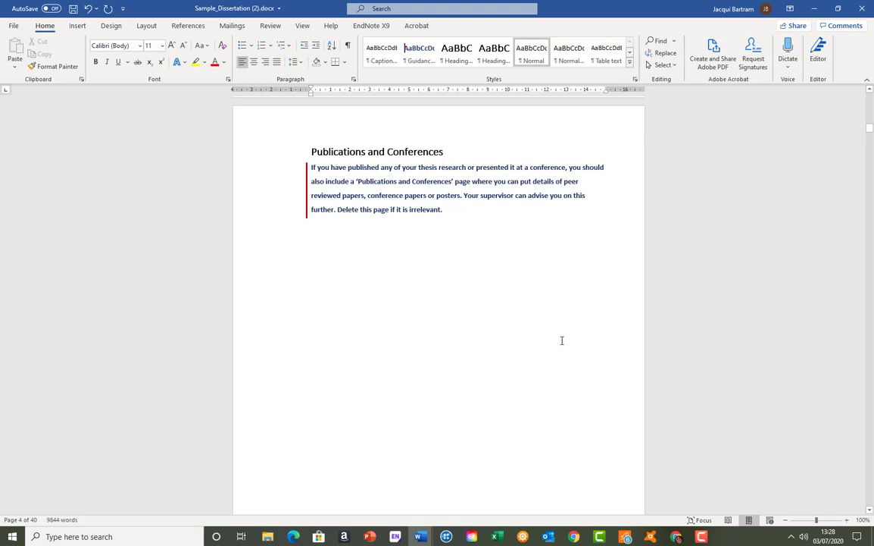
{"action": "scroll", "coordinate": [562, 341], "scroll_direction": "down", "scroll_amount": 6}
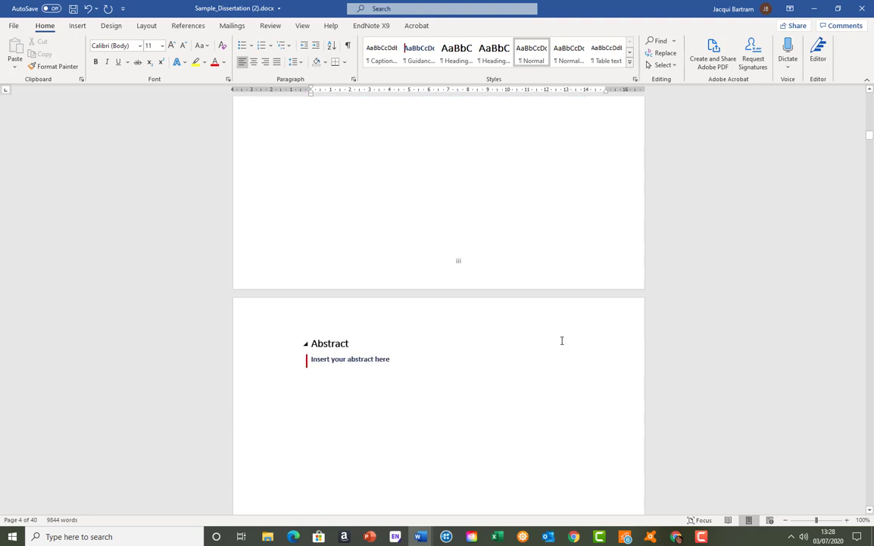
{"action": "scroll", "coordinate": [561, 340], "scroll_direction": "down", "scroll_amount": 3}
{"action": "scroll", "coordinate": [561, 340], "scroll_direction": "down", "scroll_amount": 1}
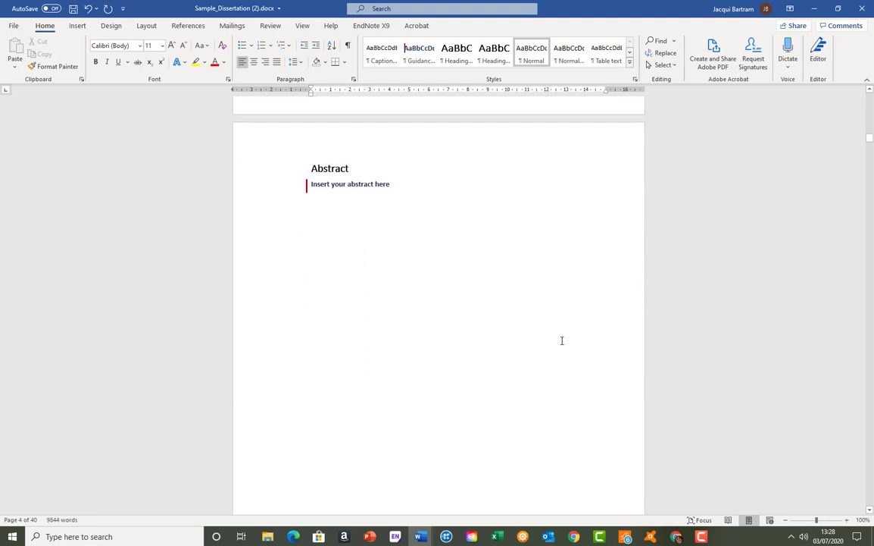
{"action": "scroll", "coordinate": [562, 340], "scroll_direction": "down", "scroll_amount": 1}
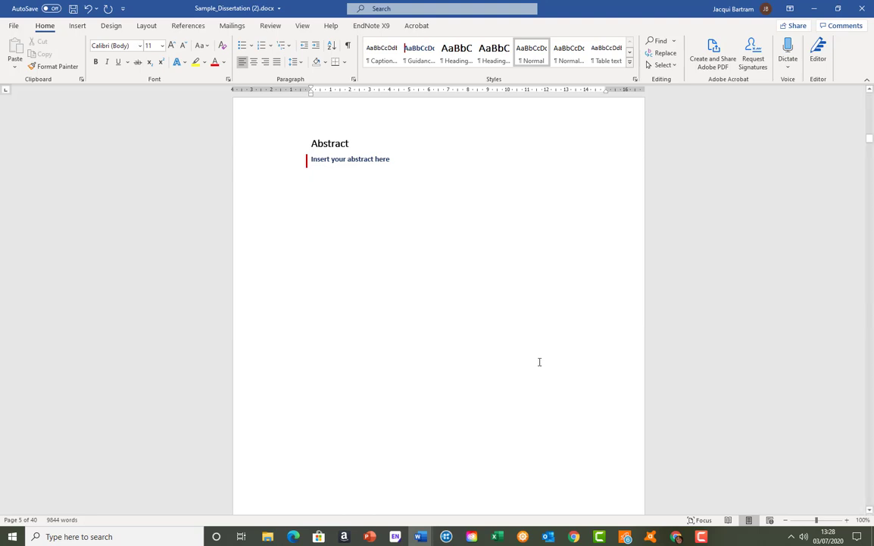
Step: Examine the automated Contents, List of Figures and List of Tables pages and their notes on updating or deleting them
{"action": "scroll", "coordinate": [540, 360], "scroll_direction": "down", "scroll_amount": 5}
{"action": "scroll", "coordinate": [540, 361], "scroll_direction": "down", "scroll_amount": 5}
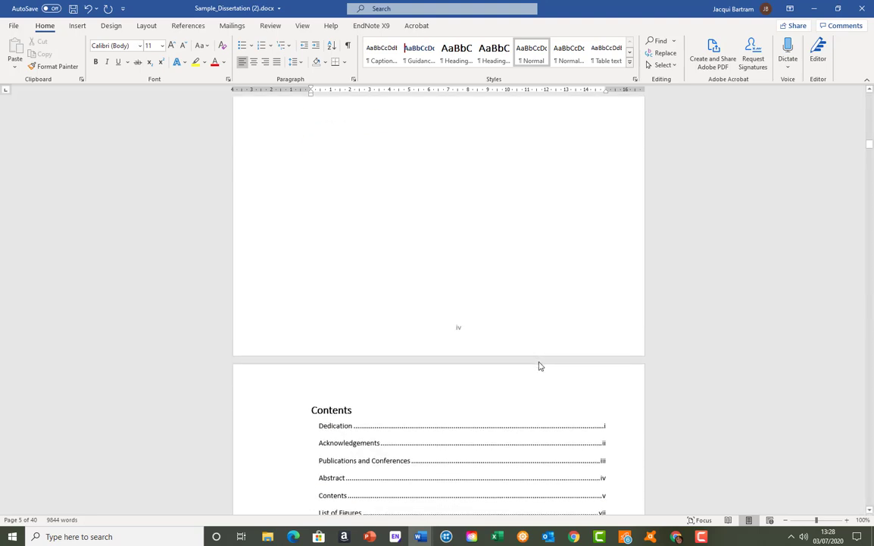
{"action": "scroll", "coordinate": [539, 362], "scroll_direction": "down", "scroll_amount": 3}
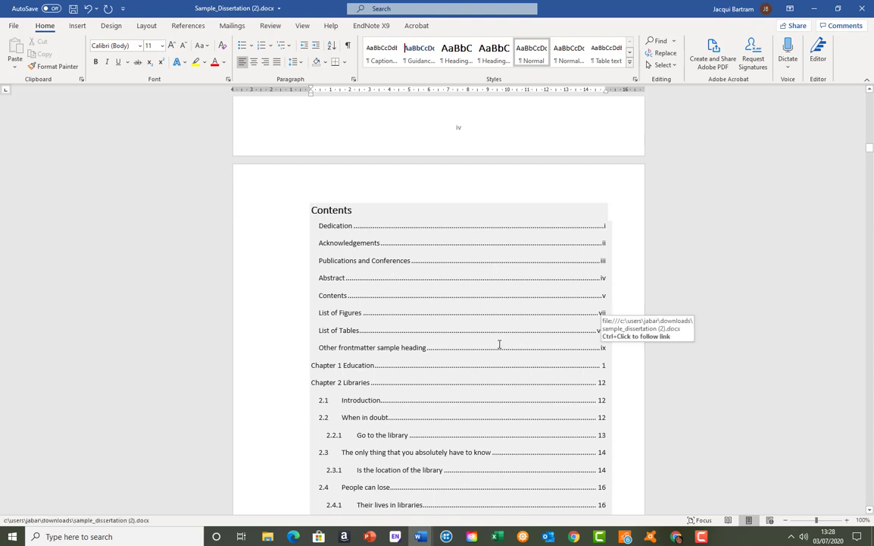
{"action": "scroll", "coordinate": [498, 345], "scroll_direction": "down", "scroll_amount": 3}
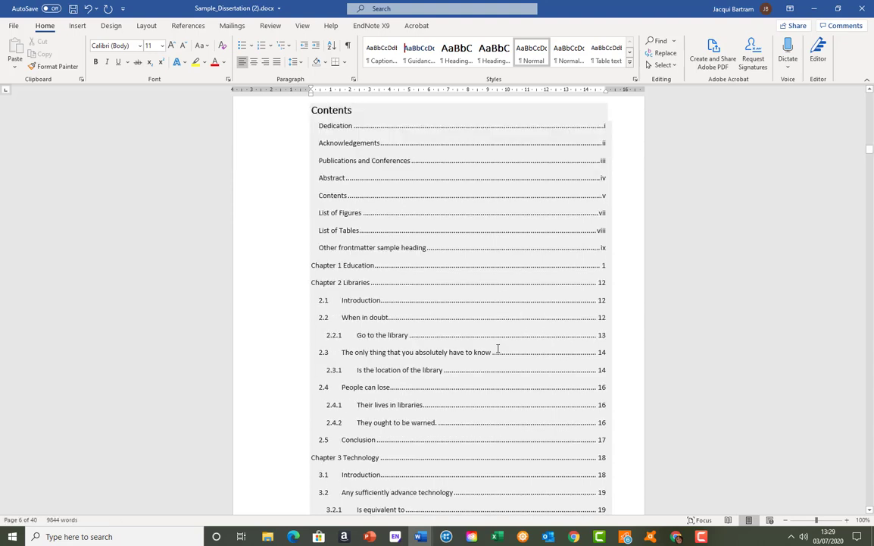
{"action": "scroll", "coordinate": [453, 352], "scroll_direction": "down", "scroll_amount": 4}
{"action": "scroll", "coordinate": [452, 353], "scroll_direction": "down", "scroll_amount": 5}
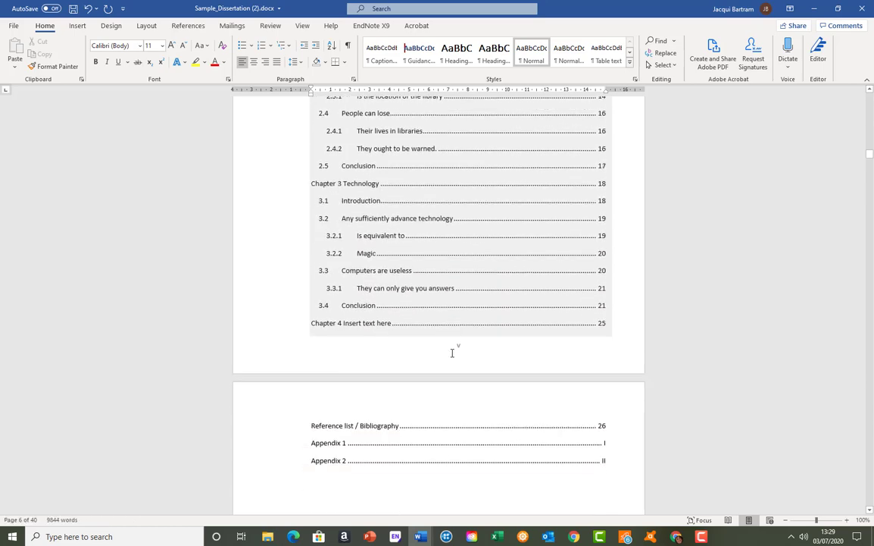
{"action": "scroll", "coordinate": [452, 352], "scroll_direction": "down", "scroll_amount": 10}
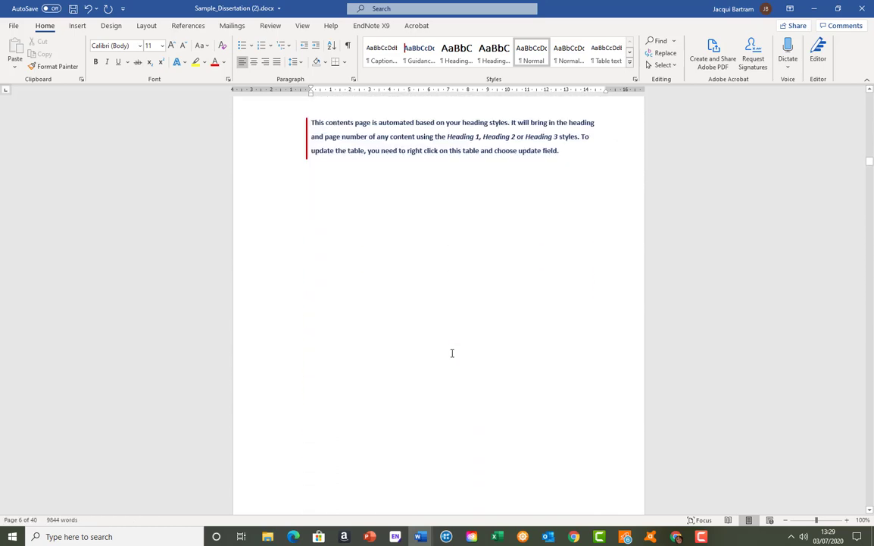
{"action": "scroll", "coordinate": [452, 352], "scroll_direction": "down", "scroll_amount": 1}
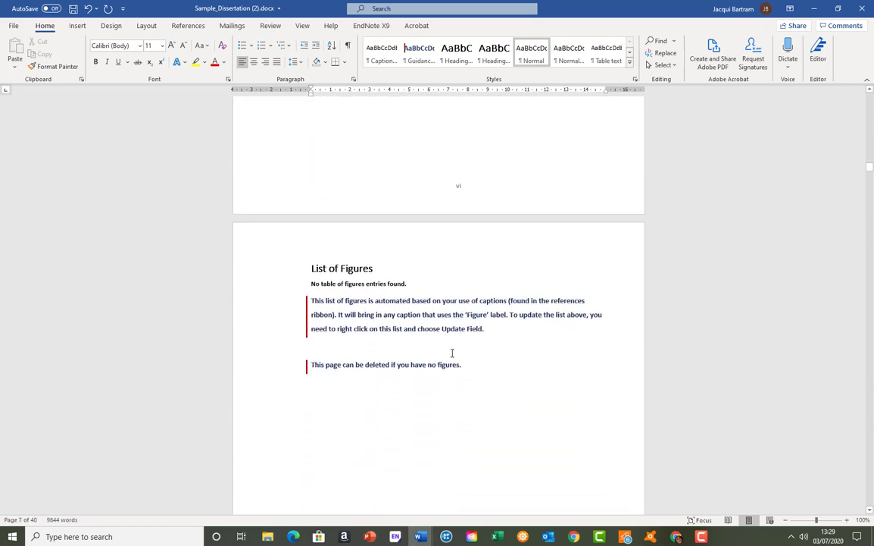
{"action": "scroll", "coordinate": [527, 353], "scroll_direction": "down", "scroll_amount": 4}
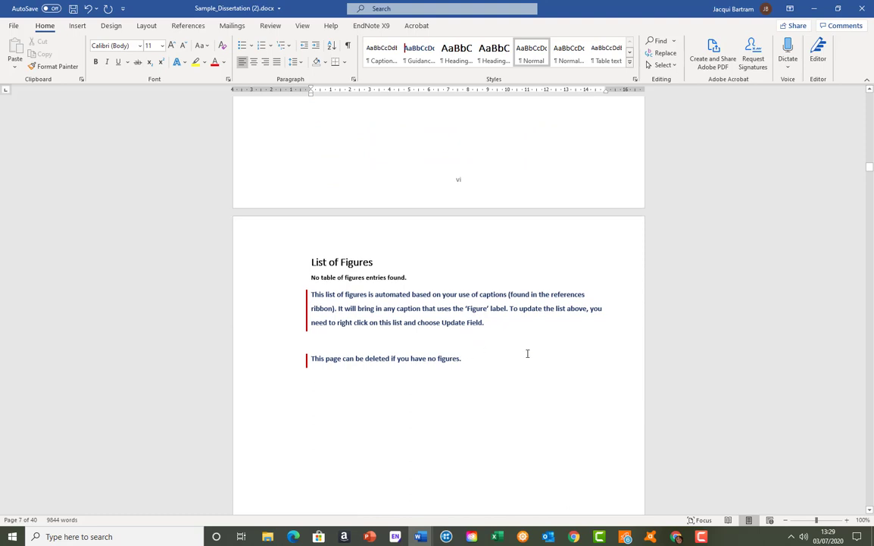
{"action": "scroll", "coordinate": [527, 353], "scroll_direction": "down", "scroll_amount": 10}
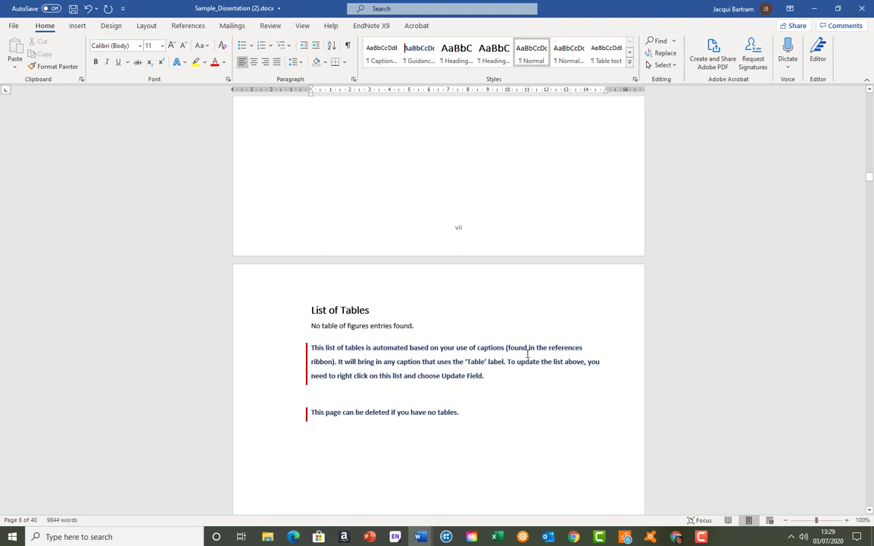
{"action": "scroll", "coordinate": [528, 353], "scroll_direction": "down", "scroll_amount": 3}
{"action": "scroll", "coordinate": [527, 353], "scroll_direction": "down", "scroll_amount": 11}
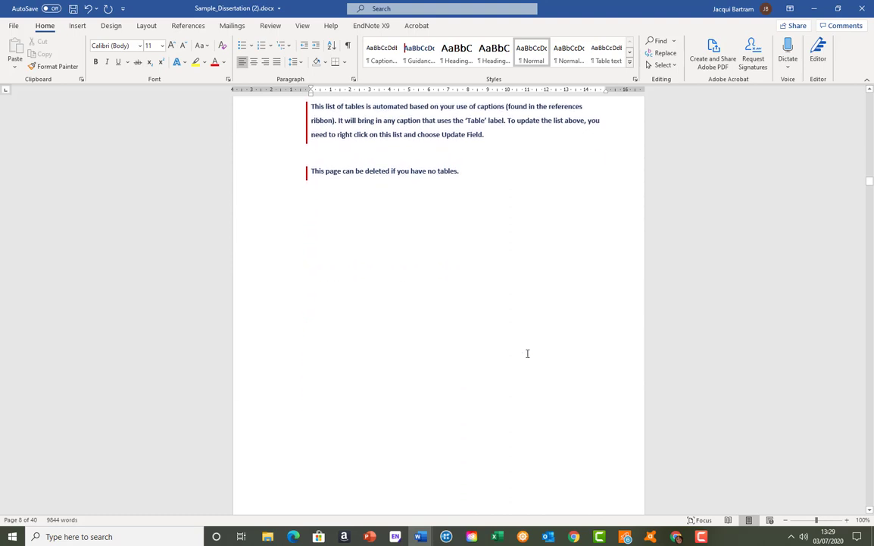
Step: Read the guidance on other possible frontmatter and the section break, and look over the opening of Chapter 1 Education
{"action": "scroll", "coordinate": [527, 353], "scroll_direction": "down", "scroll_amount": 3}
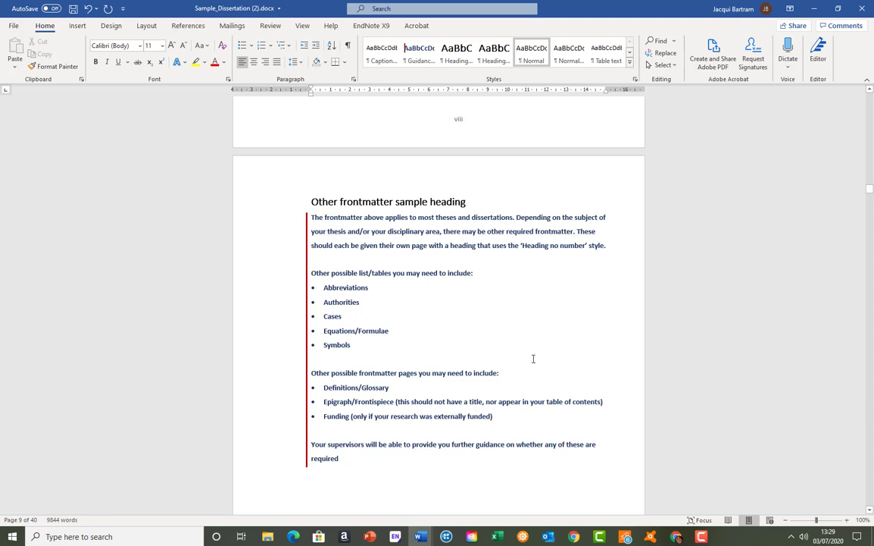
{"action": "scroll", "coordinate": [451, 350], "scroll_direction": "down", "scroll_amount": 10}
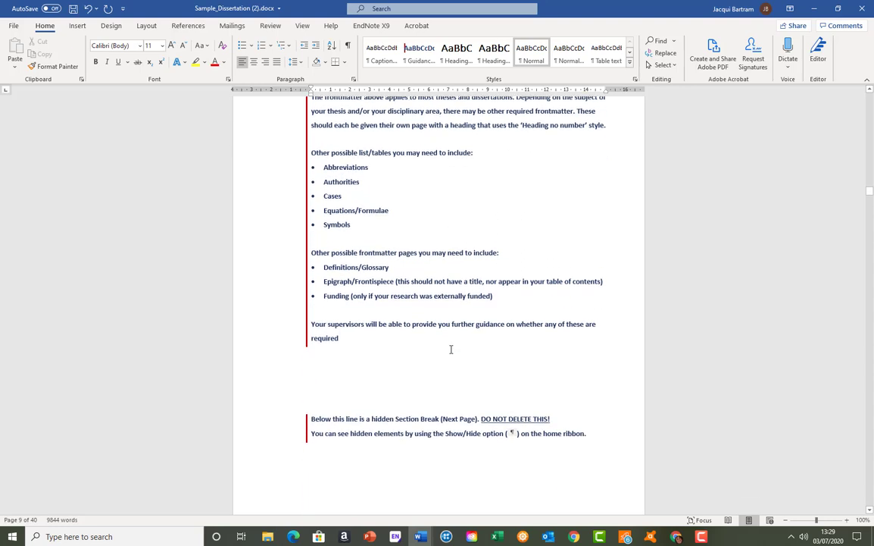
{"action": "scroll", "coordinate": [451, 349], "scroll_direction": "down", "scroll_amount": 3}
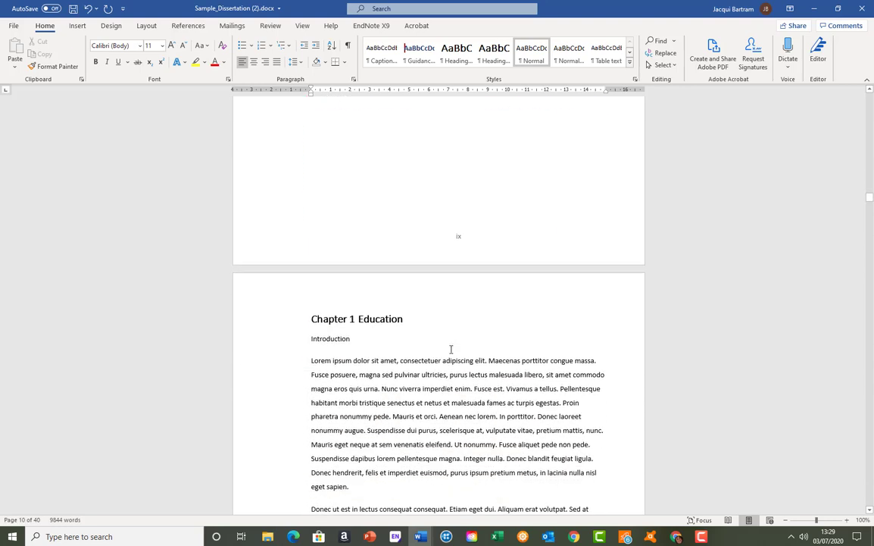
{"action": "scroll", "coordinate": [451, 350], "scroll_direction": "down", "scroll_amount": 3}
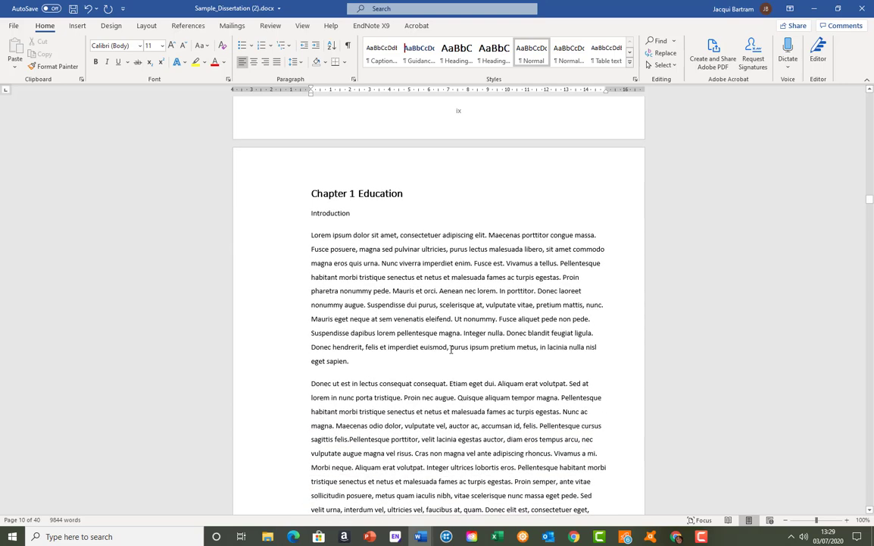
{"action": "scroll", "coordinate": [450, 349], "scroll_direction": "down", "scroll_amount": 1}
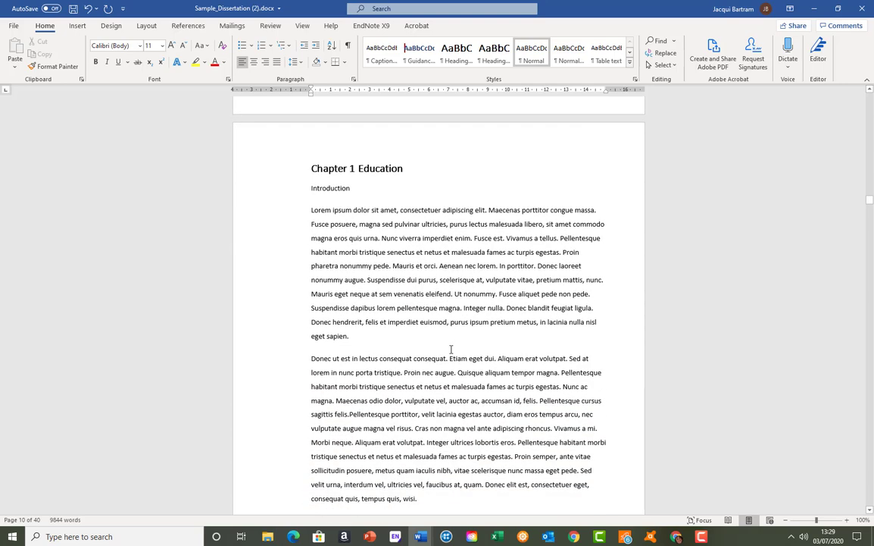